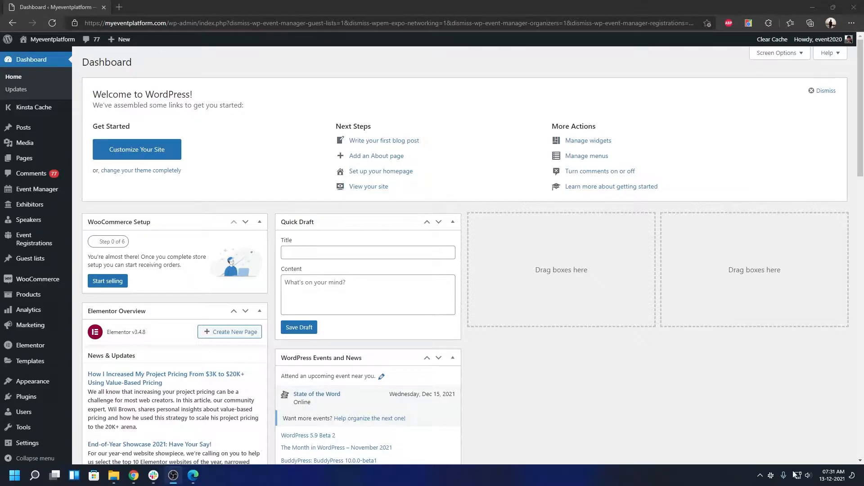
Search Add New plugins for 'one click demo import' and find One Click Demo Import already active.
{"action": "mouse_move", "coordinate": [26, 396]}
{"action": "left_click", "coordinate": [109, 415]}
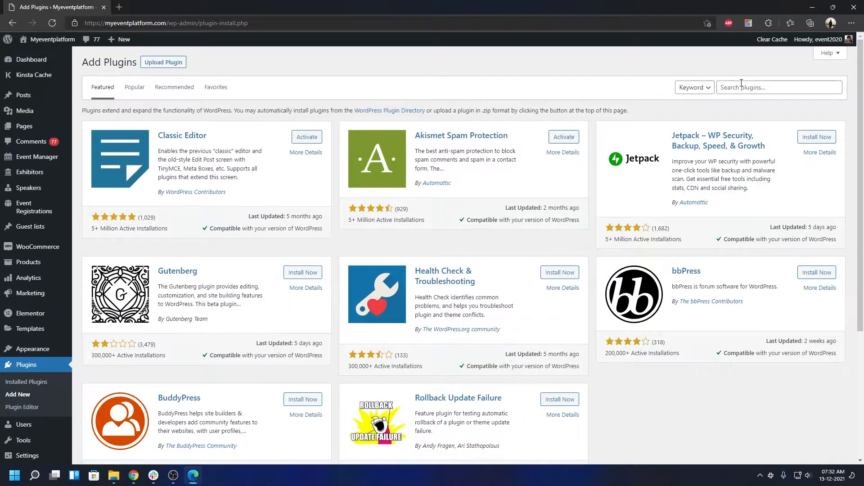
{"action": "left_click", "coordinate": [741, 83]}
{"action": "type", "text": "one click demo importer"}
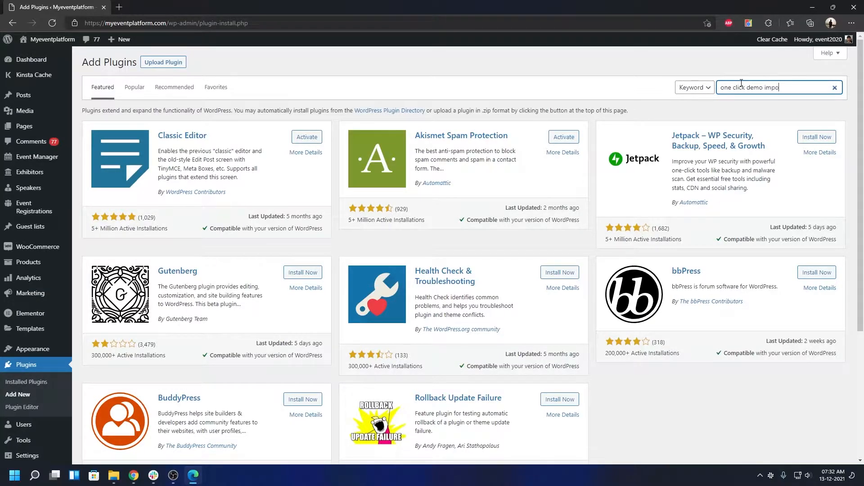
{"action": "key", "text": "BackSpace"}
{"action": "key", "text": "BackSpace"}
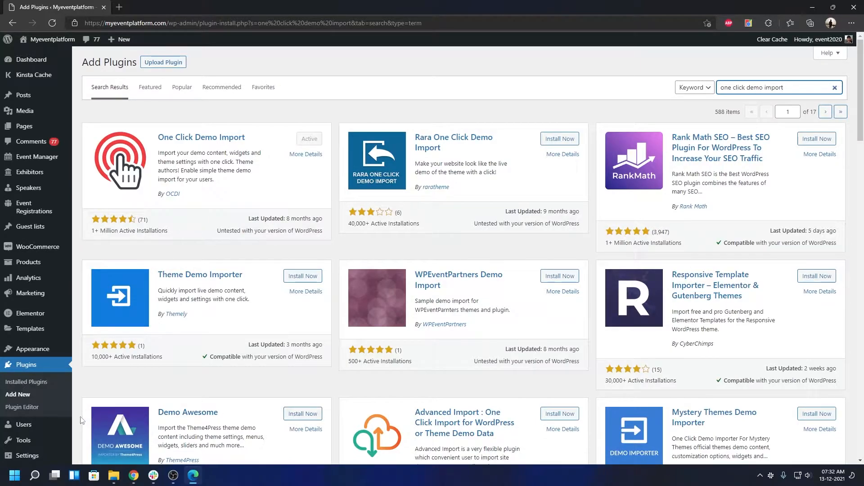
Open Appearance > Import Demo Data and scroll the demo grid down to the Wedding card.
{"action": "mouse_move", "coordinate": [28, 347]}
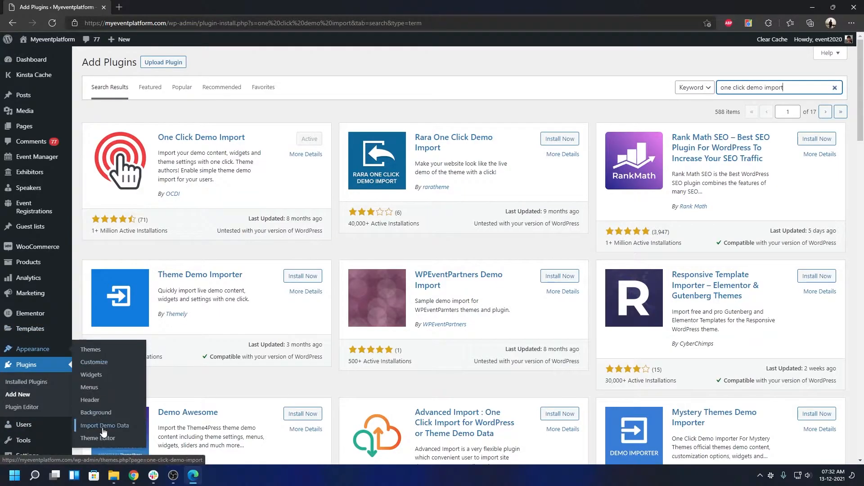
{"action": "left_click", "coordinate": [103, 430]}
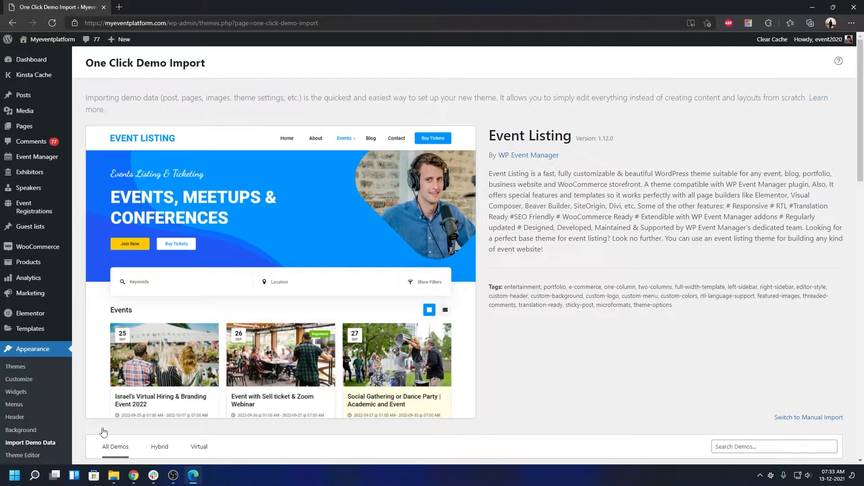
{"action": "scroll", "coordinate": [551, 238], "scroll_direction": "down", "scroll_amount": 8}
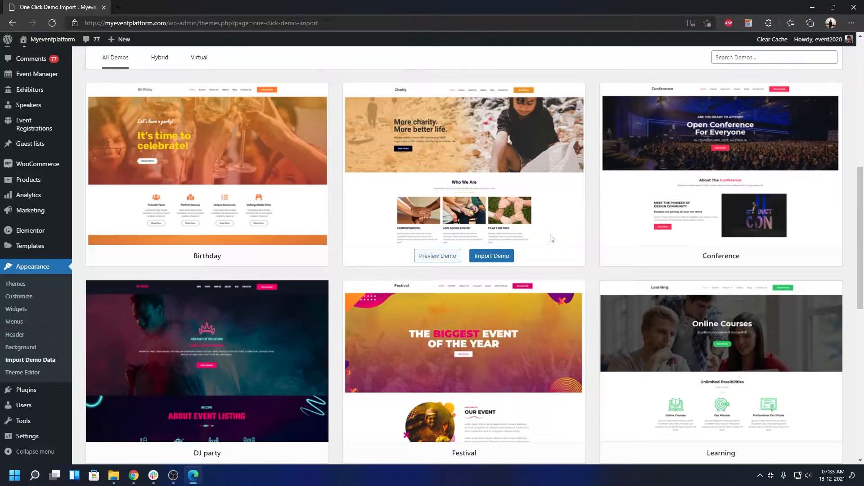
{"action": "scroll", "coordinate": [552, 238], "scroll_direction": "down", "scroll_amount": 10}
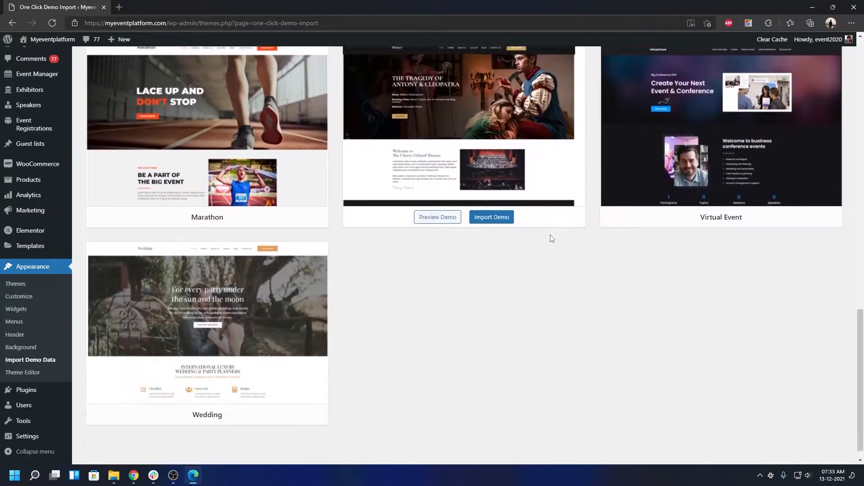
{"action": "scroll", "coordinate": [552, 238], "scroll_direction": "down", "scroll_amount": 1}
{"action": "mouse_move", "coordinate": [171, 309]}
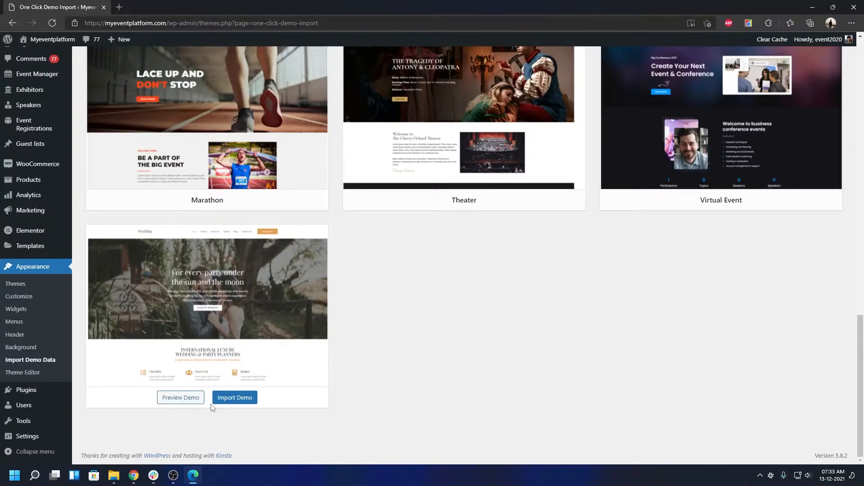
Import the Wedding demo with Continue & Import, then view the live site once complete.
{"action": "left_click", "coordinate": [240, 401]}
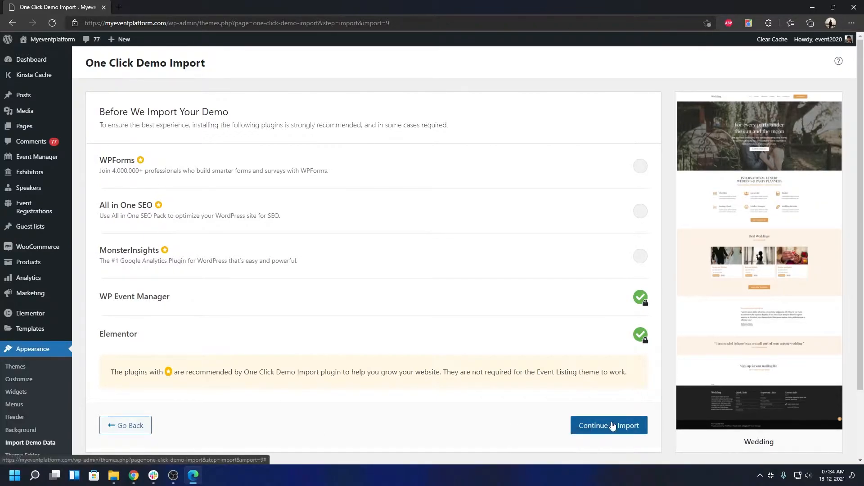
{"action": "left_click", "coordinate": [612, 426]}
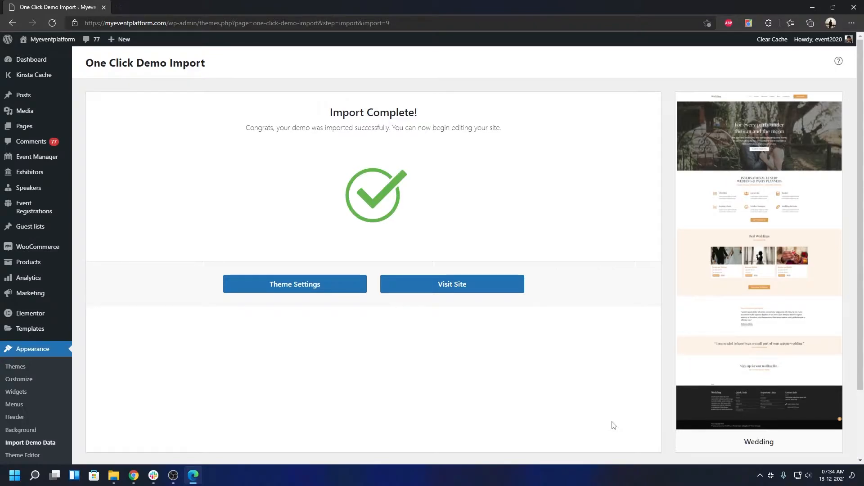
{"action": "left_click", "coordinate": [414, 293]}
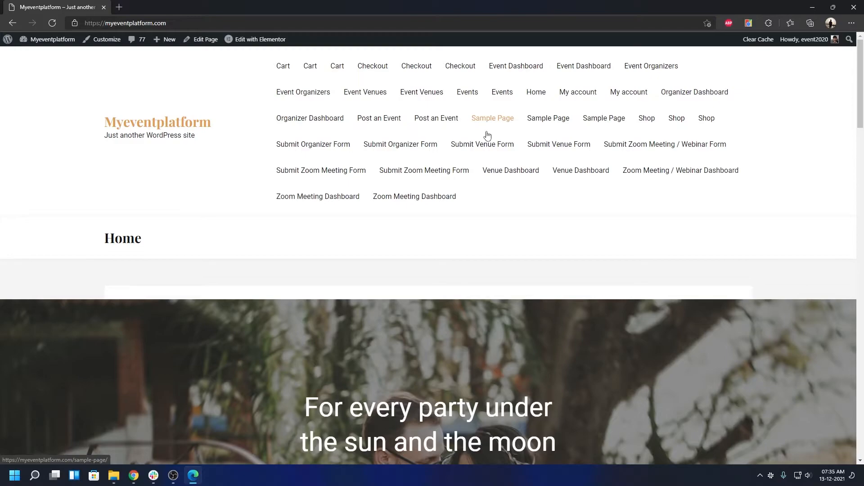
Scroll through the Wedding homepage's hero, luxury planners services and Real Weddings sections.
{"action": "scroll", "coordinate": [491, 142], "scroll_direction": "down", "scroll_amount": 4}
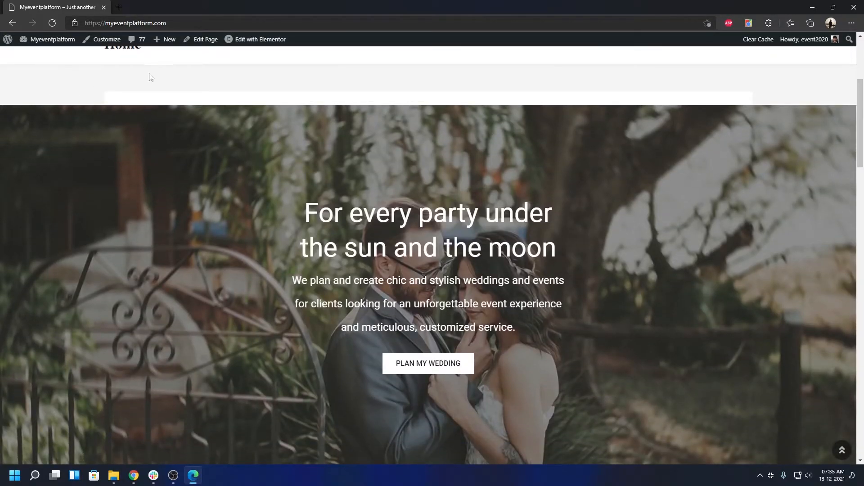
{"action": "scroll", "coordinate": [712, 231], "scroll_direction": "down", "scroll_amount": 10}
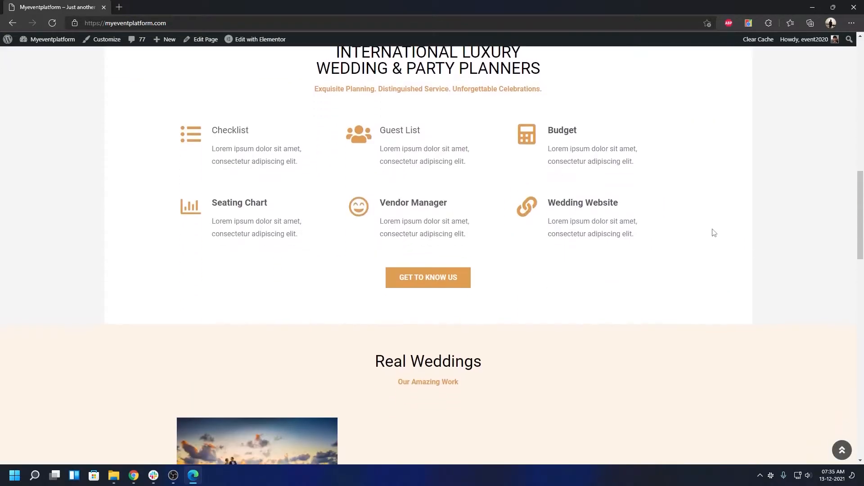
{"action": "scroll", "coordinate": [712, 230], "scroll_direction": "up", "scroll_amount": 7}
{"action": "scroll", "coordinate": [710, 231], "scroll_direction": "down", "scroll_amount": 4}
{"action": "scroll", "coordinate": [710, 229], "scroll_direction": "up", "scroll_amount": 10}
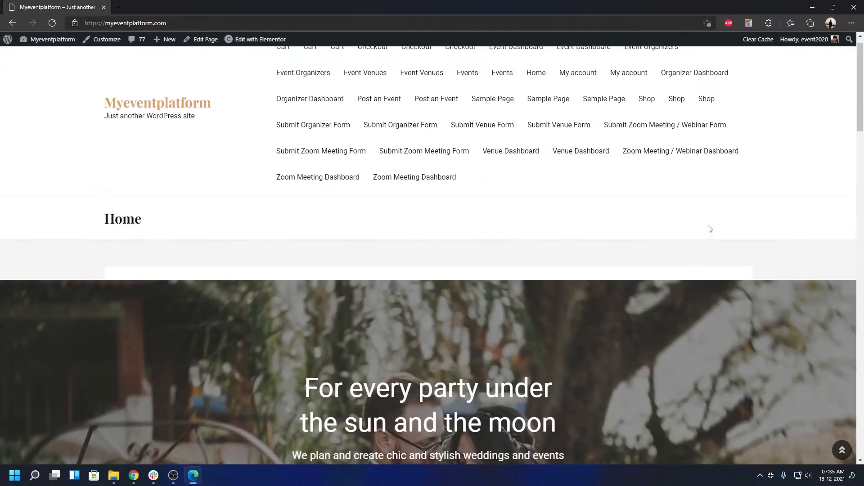
Switch the Home page to the Elementor Full Width template, update it, and view it.
{"action": "left_click", "coordinate": [202, 45]}
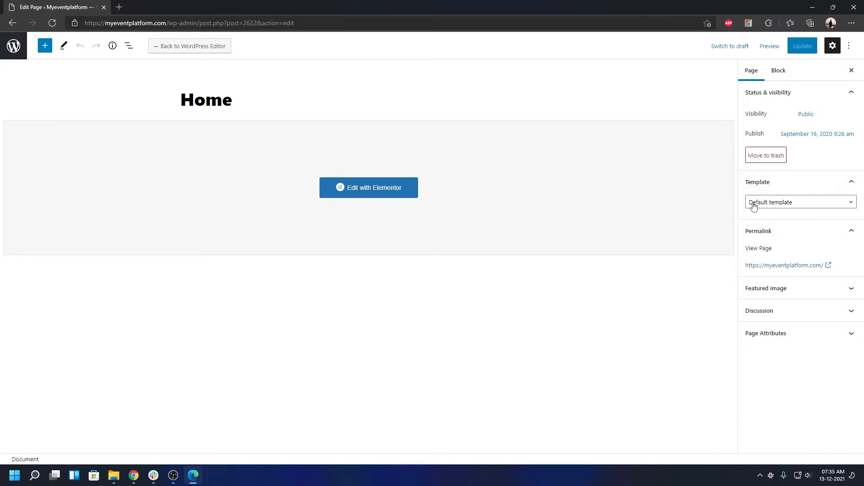
{"action": "left_click", "coordinate": [779, 205]}
{"action": "left_click", "coordinate": [778, 234]}
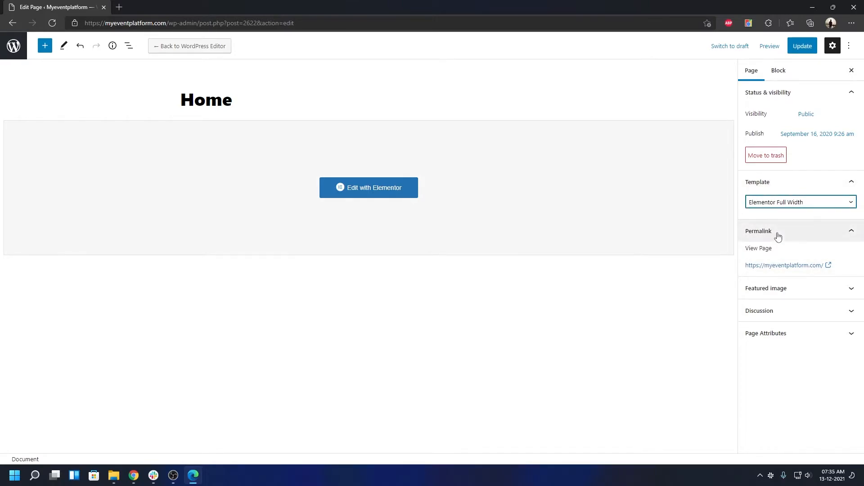
{"action": "left_click", "coordinate": [800, 47]}
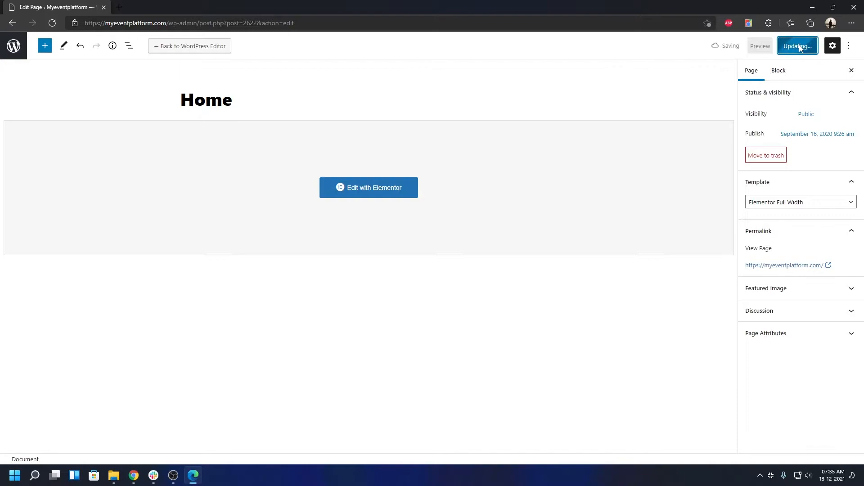
{"action": "left_click", "coordinate": [767, 290]}
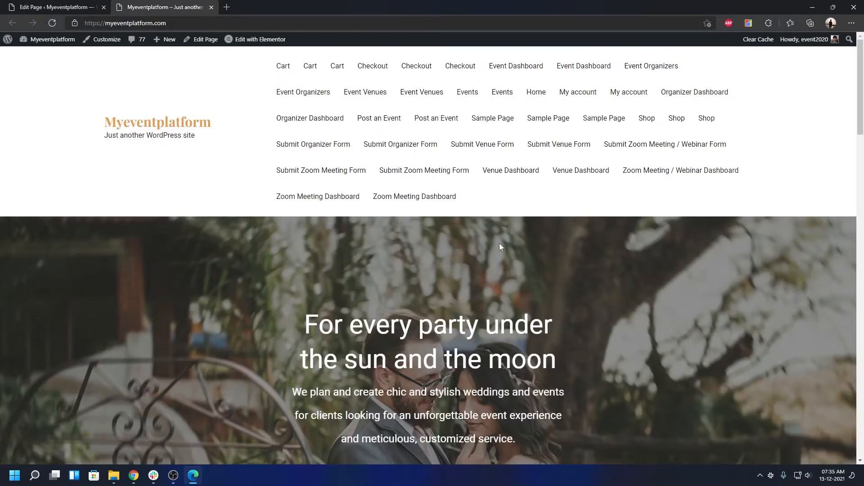
Review the full-width Wedding homepage, then open Home with Edit with Elementor.
{"action": "scroll", "coordinate": [499, 243], "scroll_direction": "down", "scroll_amount": 8}
{"action": "scroll", "coordinate": [497, 236], "scroll_direction": "up", "scroll_amount": 4}
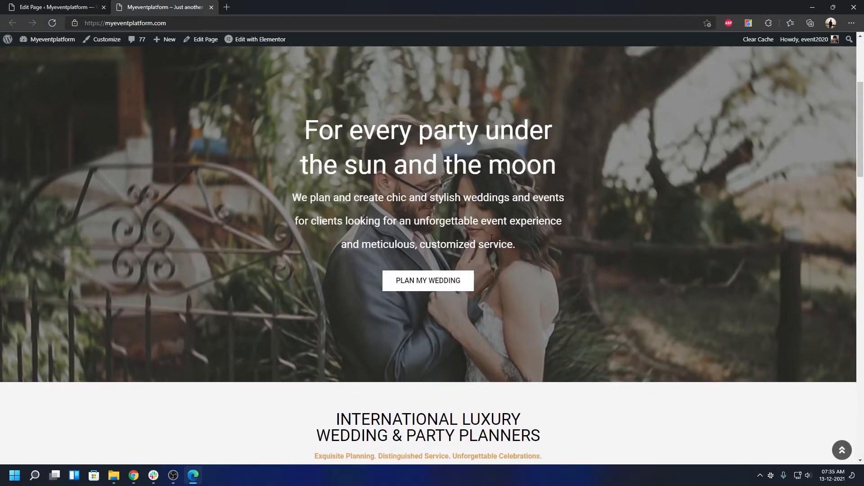
{"action": "scroll", "coordinate": [490, 237], "scroll_direction": "down", "scroll_amount": 6}
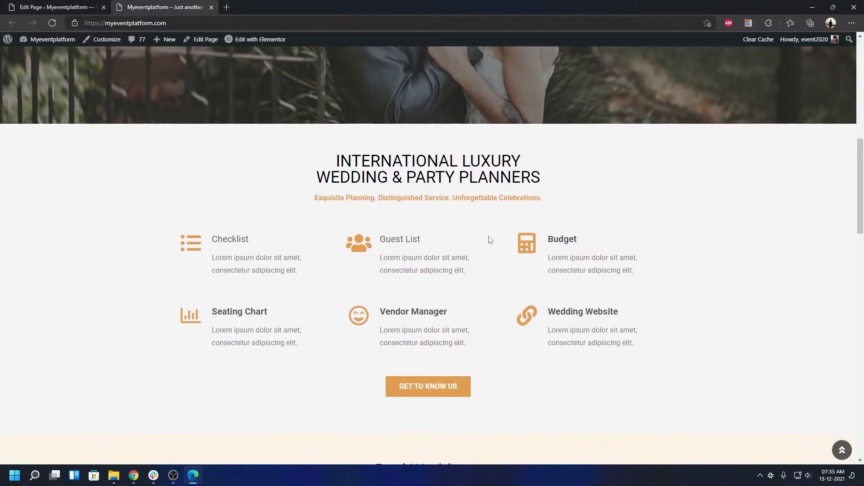
{"action": "scroll", "coordinate": [490, 240], "scroll_direction": "down", "scroll_amount": 9}
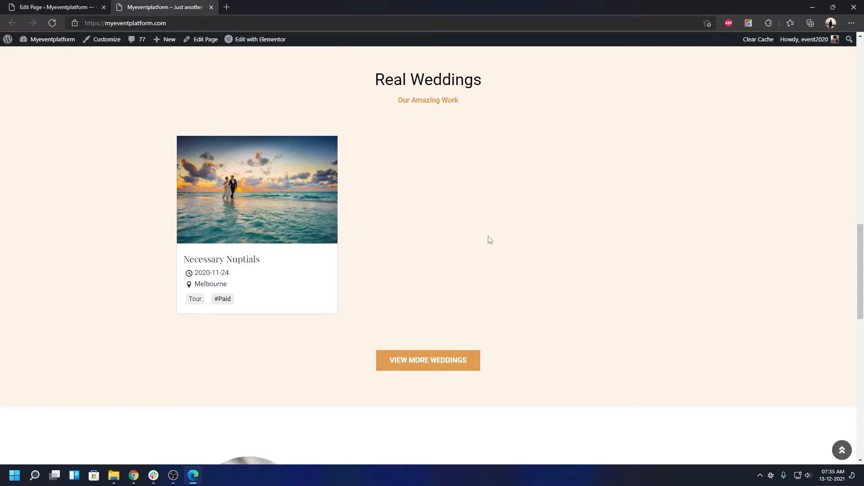
{"action": "scroll", "coordinate": [490, 240], "scroll_direction": "down", "scroll_amount": 13}
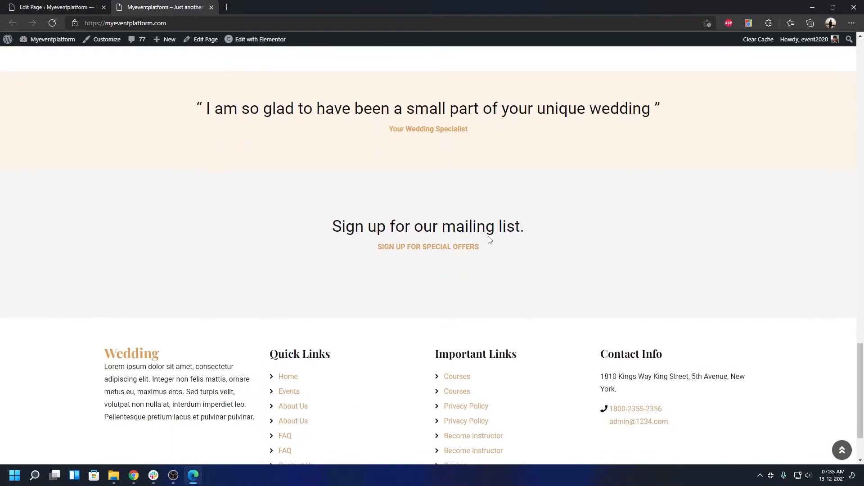
{"action": "scroll", "coordinate": [490, 240], "scroll_direction": "up", "scroll_amount": 4}
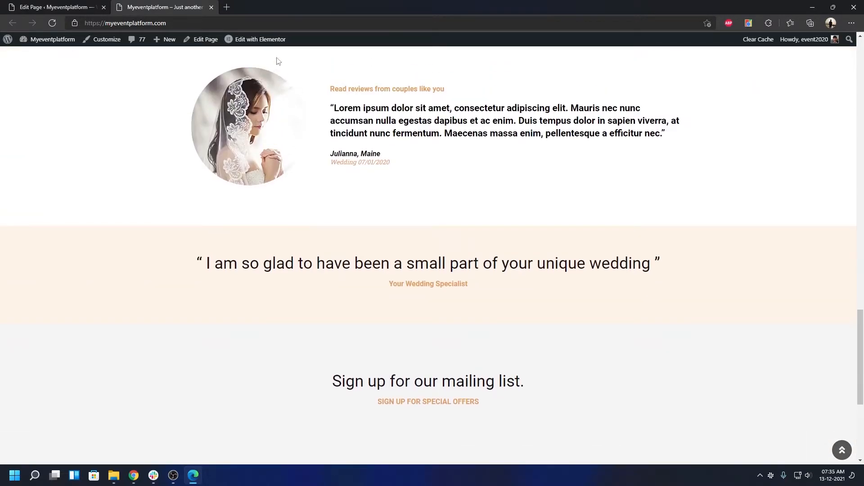
{"action": "left_click", "coordinate": [272, 45]}
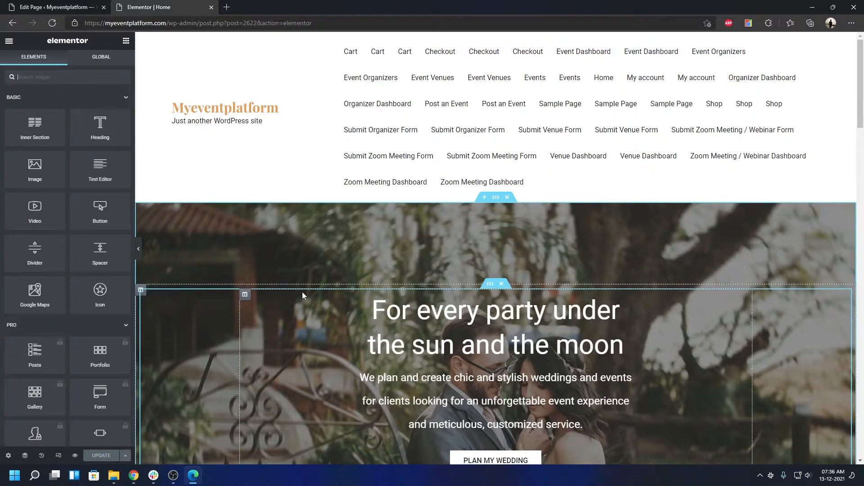
Scroll through the Home page layout inside the Elementor editor.
{"action": "scroll", "coordinate": [303, 293], "scroll_direction": "down", "scroll_amount": 2}
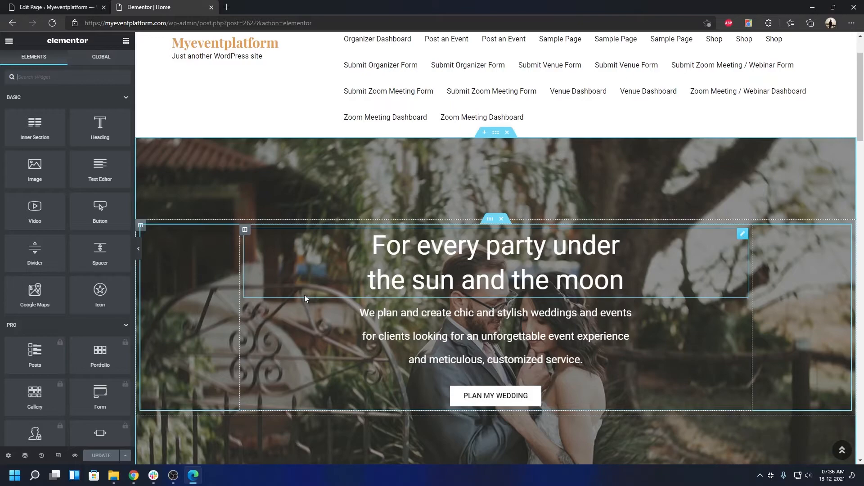
{"action": "scroll", "coordinate": [316, 288], "scroll_direction": "down", "scroll_amount": 14}
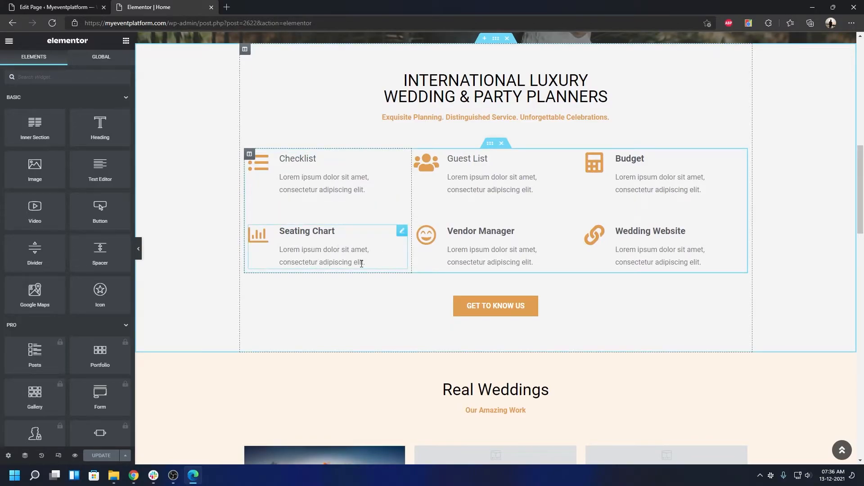
{"action": "scroll", "coordinate": [585, 232], "scroll_direction": "down", "scroll_amount": 4}
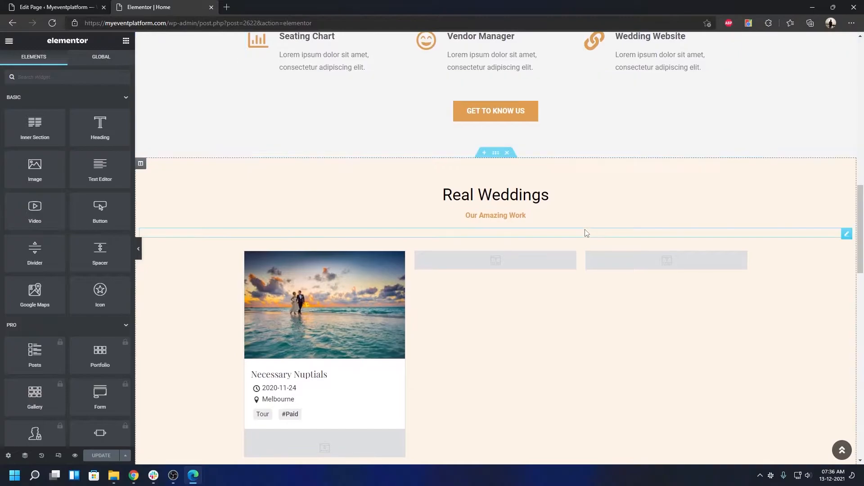
{"action": "scroll", "coordinate": [586, 233], "scroll_direction": "down", "scroll_amount": 10}
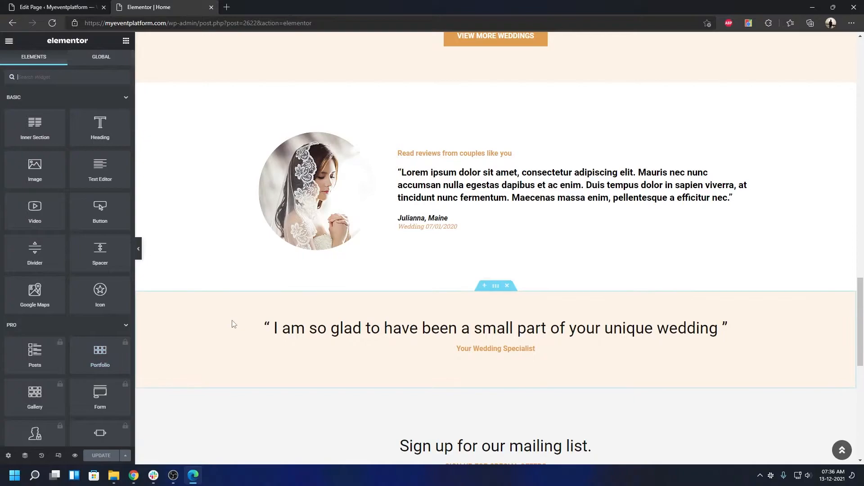
{"action": "scroll", "coordinate": [232, 323], "scroll_direction": "up", "scroll_amount": 10}
{"action": "scroll", "coordinate": [234, 318], "scroll_direction": "up", "scroll_amount": 10}
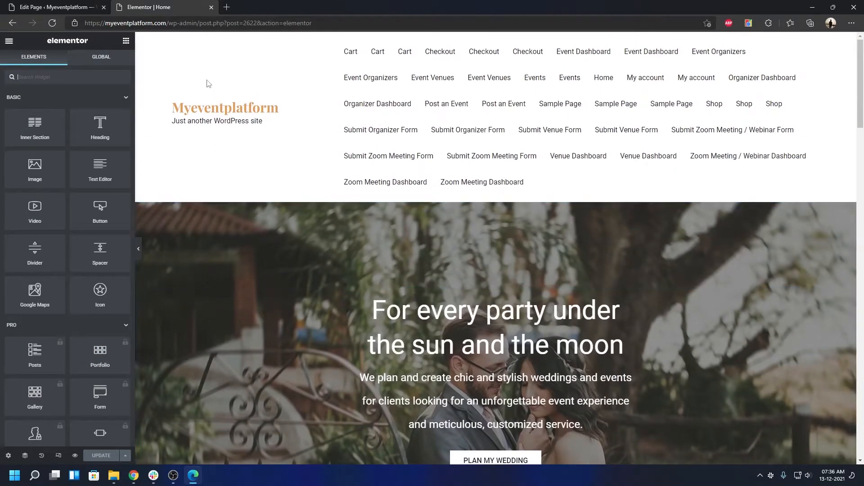
Strip the wp-admin path from the address so myeventplatform.com's live homepage loads.
{"action": "left_click", "coordinate": [67, 4]}
{"action": "left_click", "coordinate": [114, 4]}
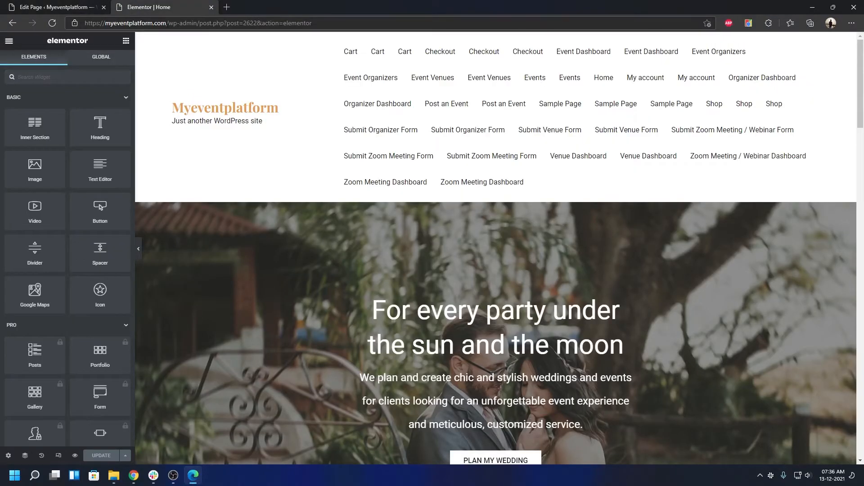
{"action": "left_click_drag", "start_coordinate": [167, 23], "coordinate": [472, 36]}
{"action": "key", "text": "Delete"}
{"action": "key", "text": "Return"}
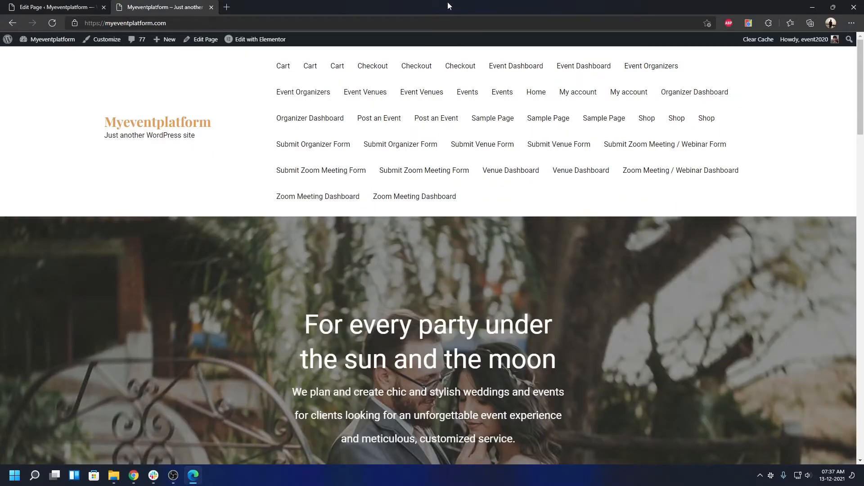
Open the site Customizer and glance at Site Identity before returning to the section list.
{"action": "left_click", "coordinate": [115, 45]}
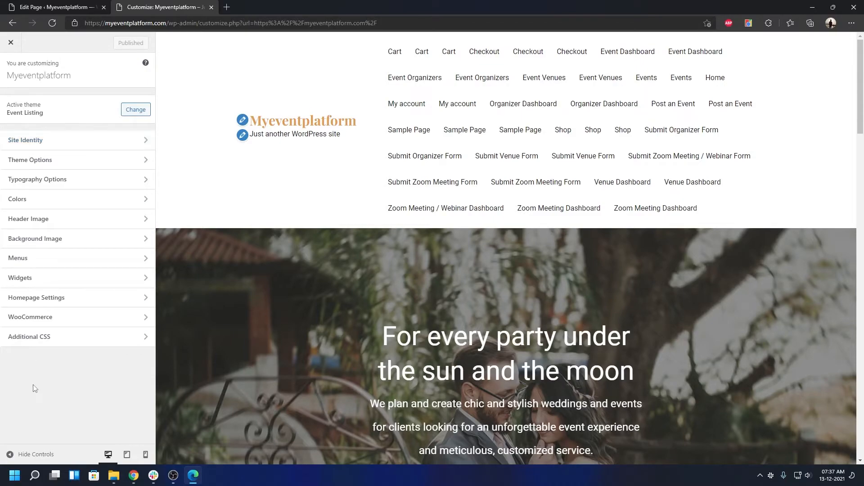
{"action": "scroll", "coordinate": [258, 337], "scroll_direction": "down", "scroll_amount": 20}
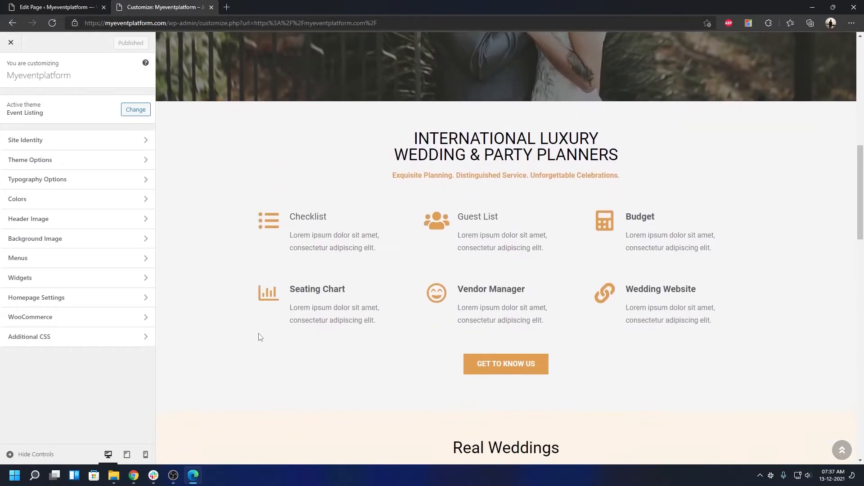
{"action": "scroll", "coordinate": [260, 333], "scroll_direction": "up", "scroll_amount": 15}
{"action": "scroll", "coordinate": [260, 332], "scroll_direction": "up", "scroll_amount": 10}
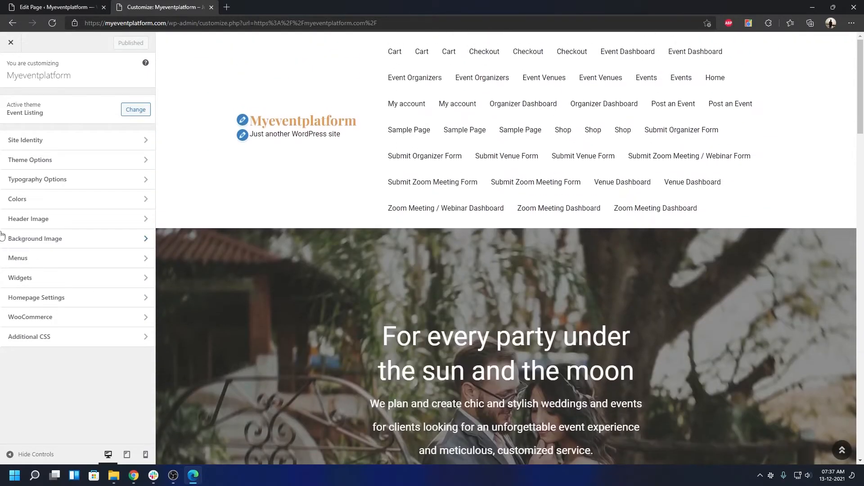
{"action": "left_click", "coordinate": [73, 140]}
{"action": "left_click", "coordinate": [10, 68]}
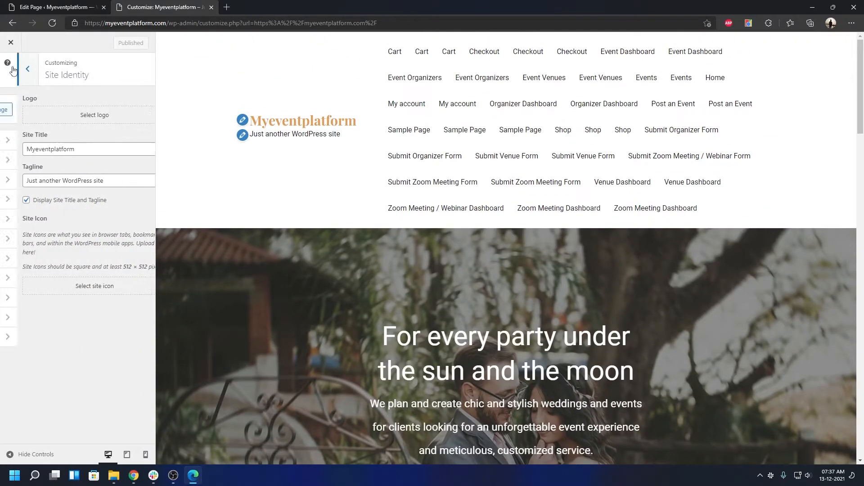
Open Theme Options > Header Setting and select its telephone number and email fields.
{"action": "left_click", "coordinate": [37, 164]}
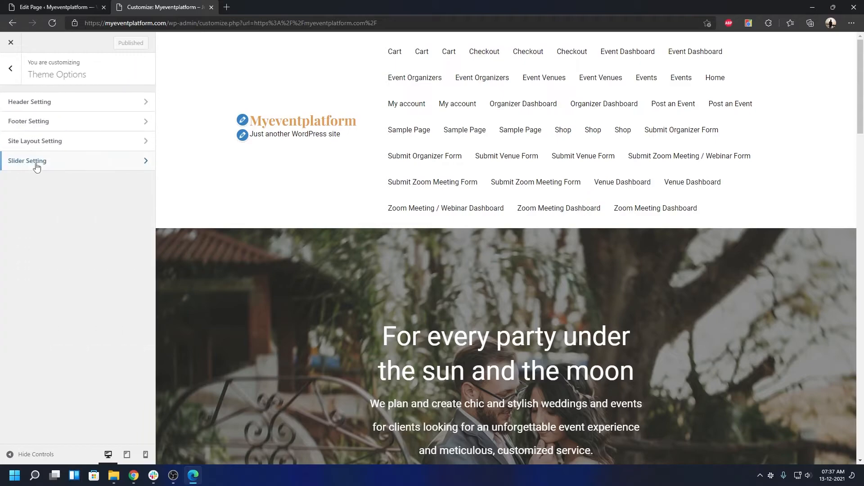
{"action": "left_click", "coordinate": [45, 107]}
{"action": "left_click", "coordinate": [39, 124]}
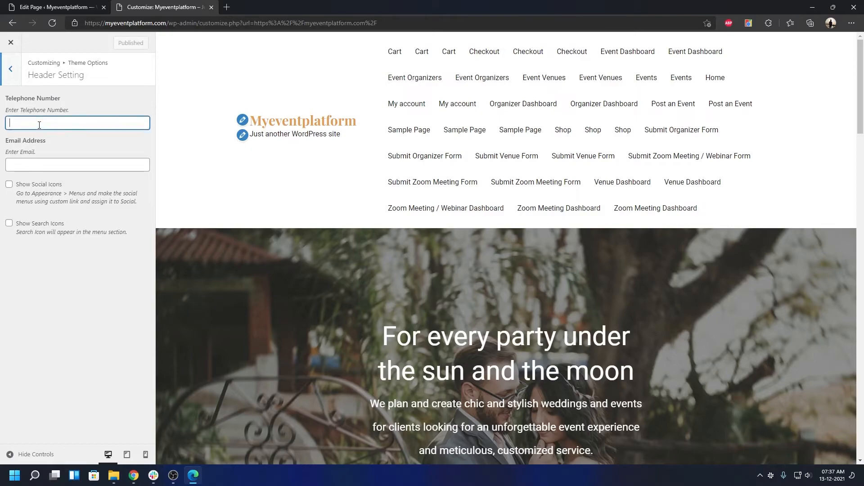
{"action": "left_click", "coordinate": [44, 166]}
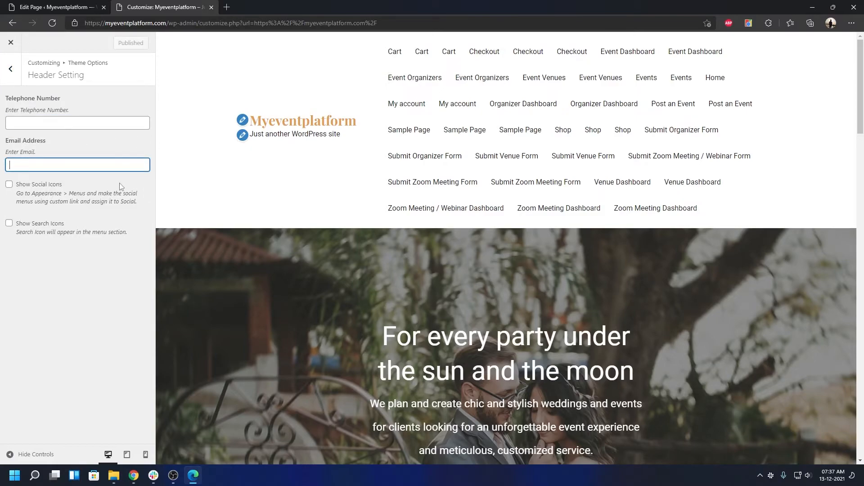
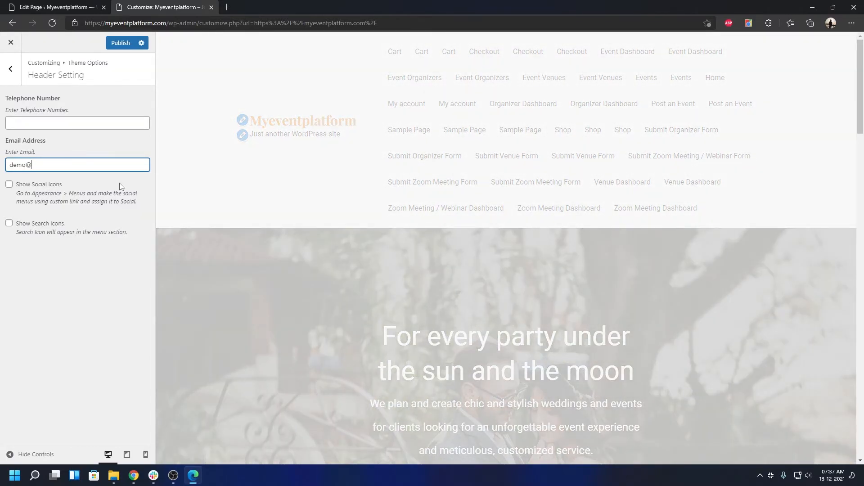
Enter the site's contact email in the header Email Address field, correcting the domain typo.
{"action": "left_click", "coordinate": [100, 309]}
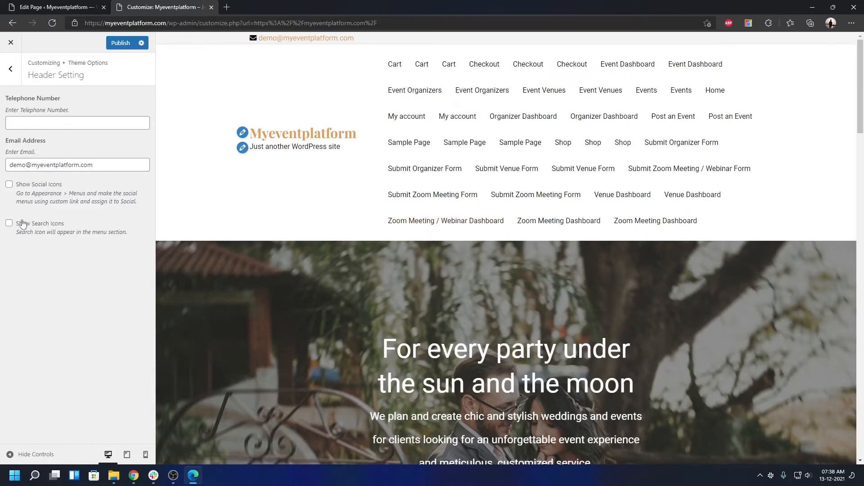
{"action": "left_click", "coordinate": [20, 85]}
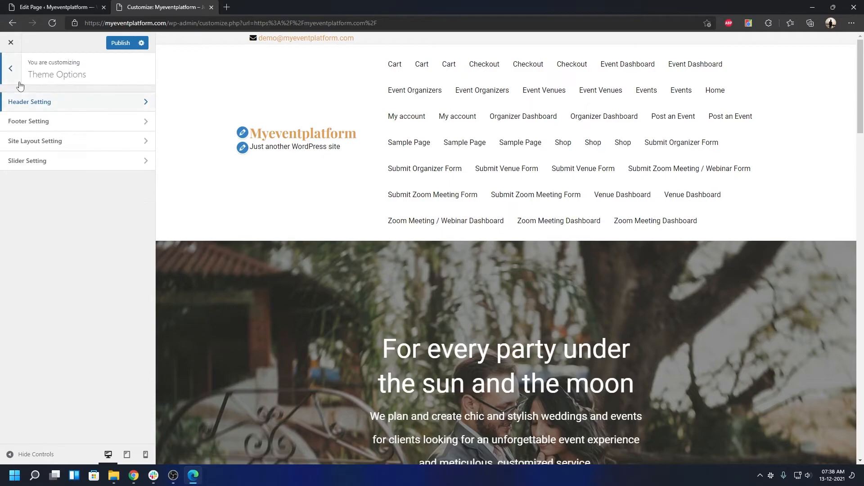
Check Footer Setting's widget row column choices without changing them, then open Site Layout Setting.
{"action": "left_click", "coordinate": [49, 119]}
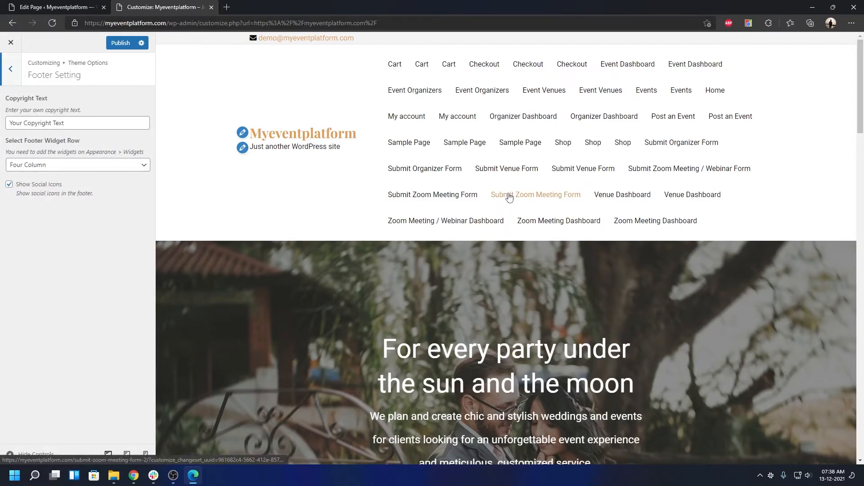
{"action": "scroll", "coordinate": [499, 199], "scroll_direction": "down", "scroll_amount": 20}
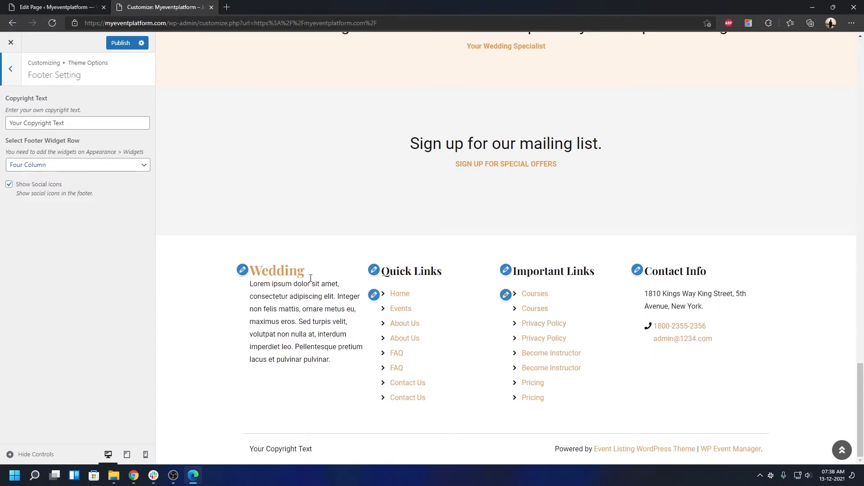
{"action": "left_click", "coordinate": [93, 171]}
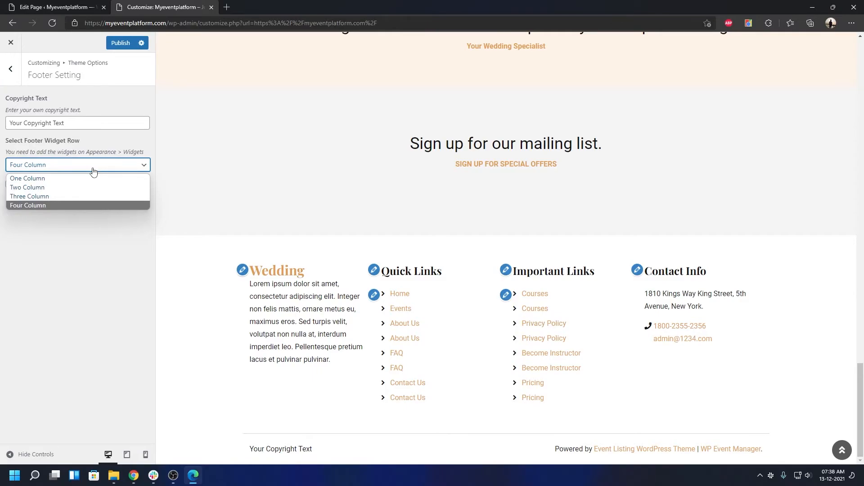
{"action": "left_click", "coordinate": [11, 84]}
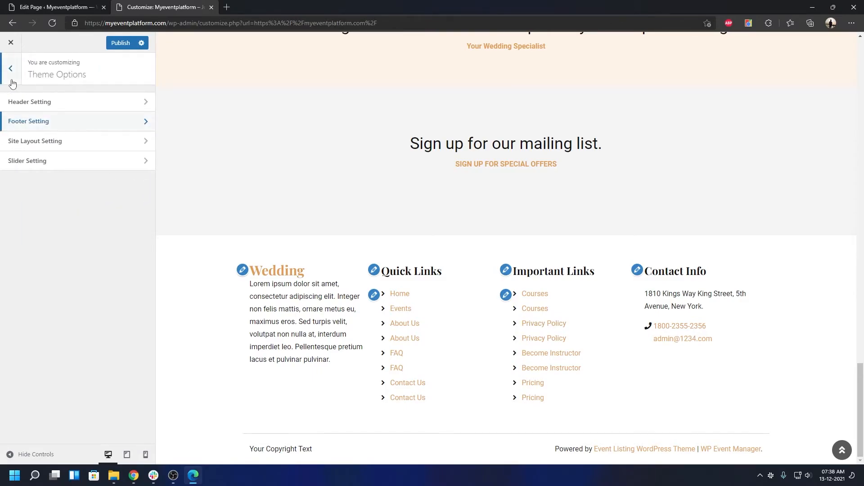
{"action": "left_click", "coordinate": [28, 142]}
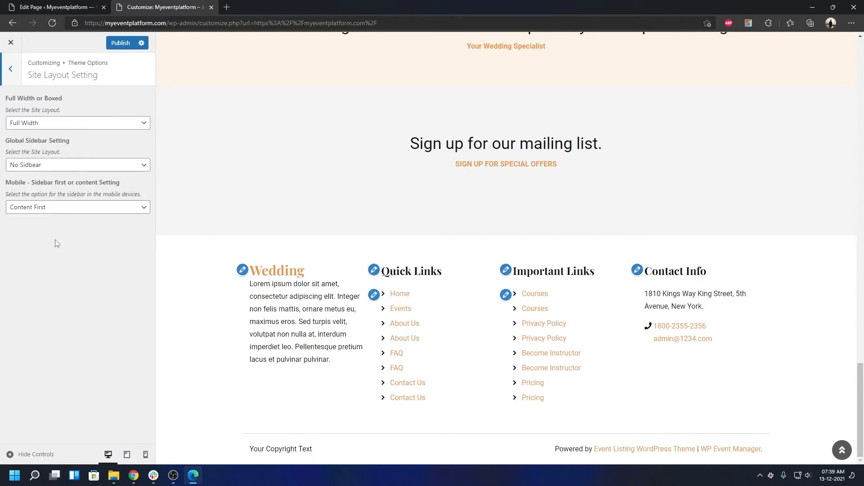
Check the mobile sidebar order choices and the slider settings without changing anything.
{"action": "left_click", "coordinate": [69, 210]}
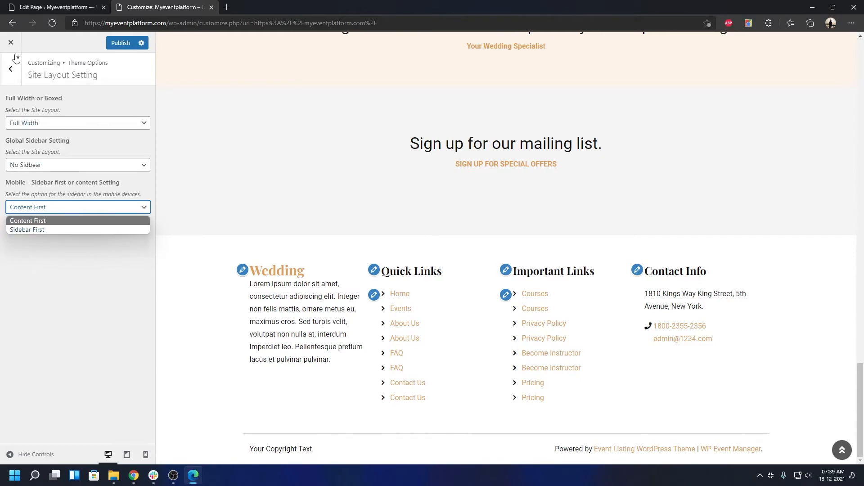
{"action": "left_click", "coordinate": [16, 81]}
{"action": "left_click", "coordinate": [14, 72]}
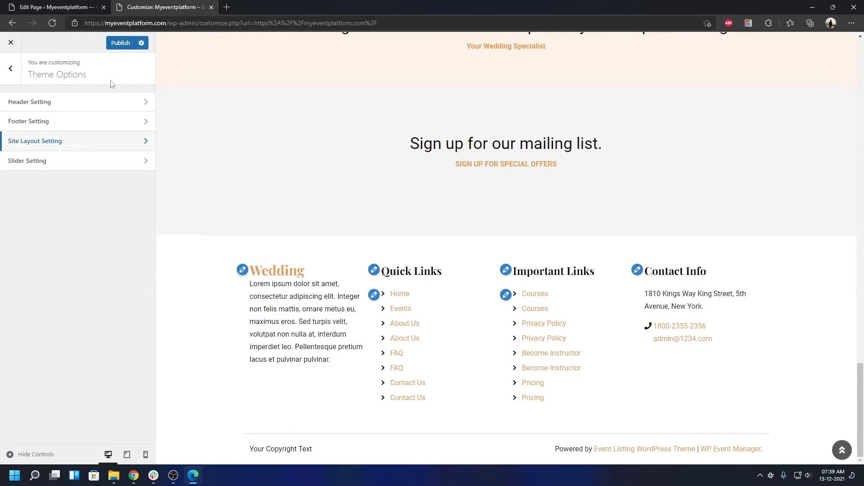
{"action": "left_click", "coordinate": [70, 163]}
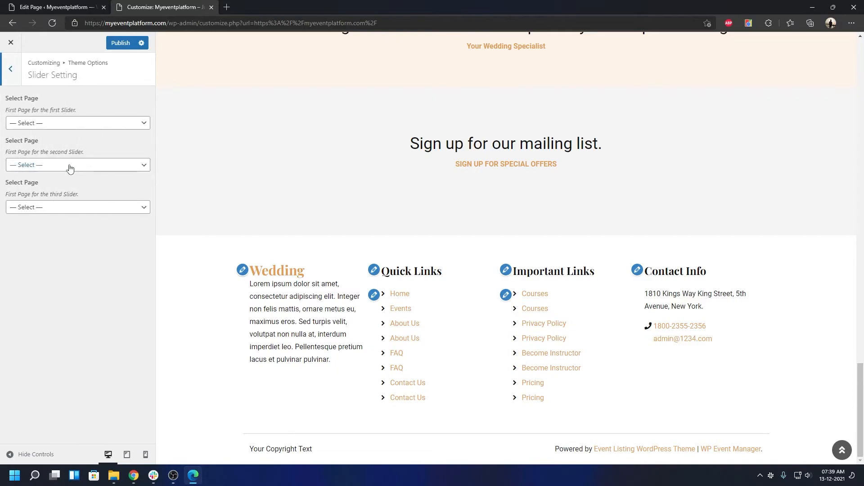
{"action": "left_click", "coordinate": [10, 79]}
Go back to the main Customizer list and bring up Typography Options for body text and H1–H6 headings.
{"action": "scroll", "coordinate": [382, 195], "scroll_direction": "up", "scroll_amount": 15}
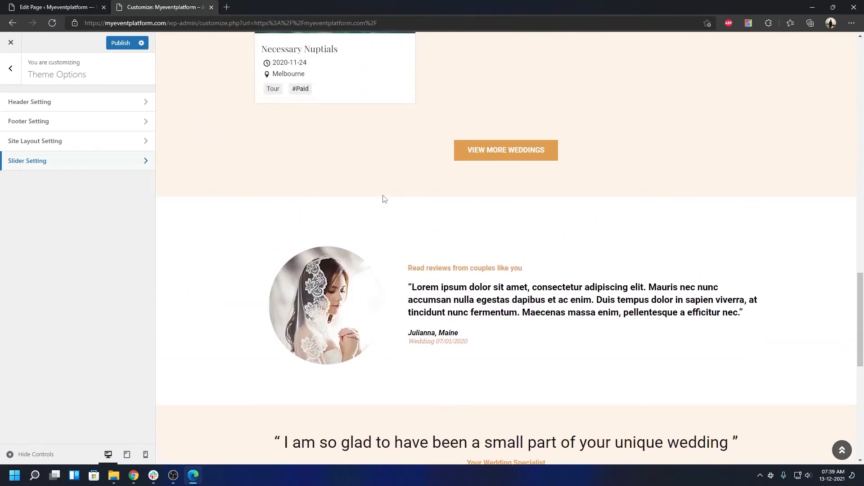
{"action": "scroll", "coordinate": [484, 293], "scroll_direction": "up", "scroll_amount": 10}
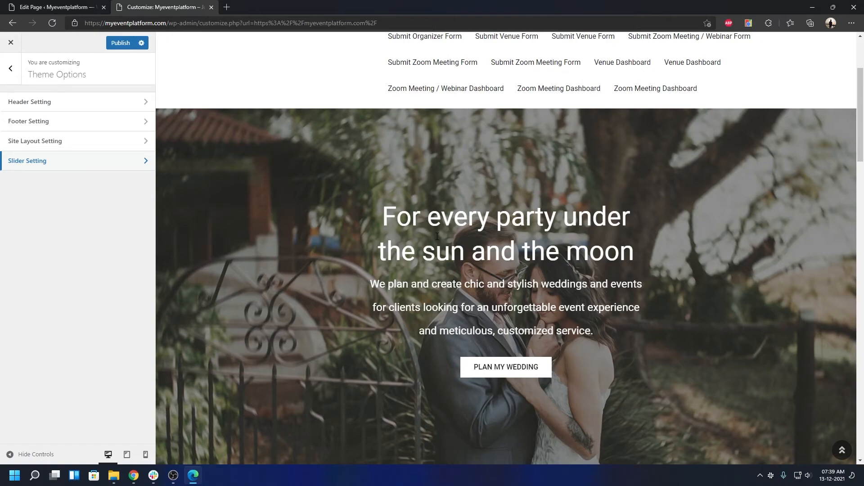
{"action": "left_click", "coordinate": [13, 72]}
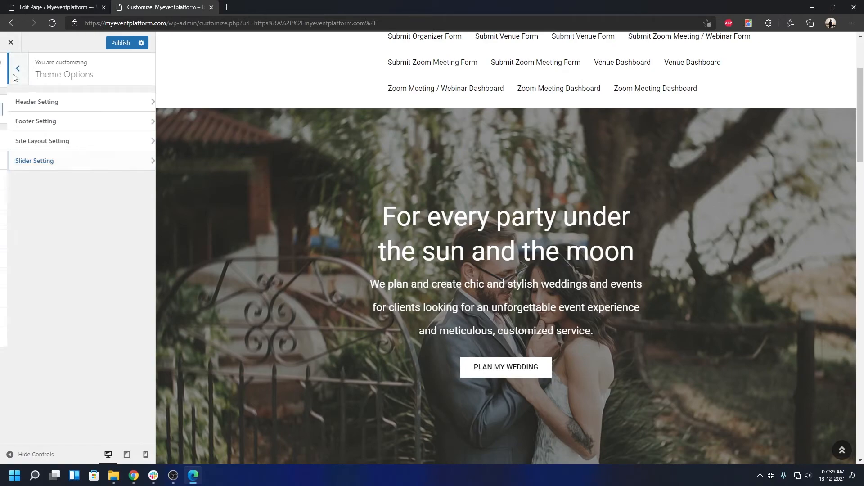
{"action": "left_click", "coordinate": [49, 181]}
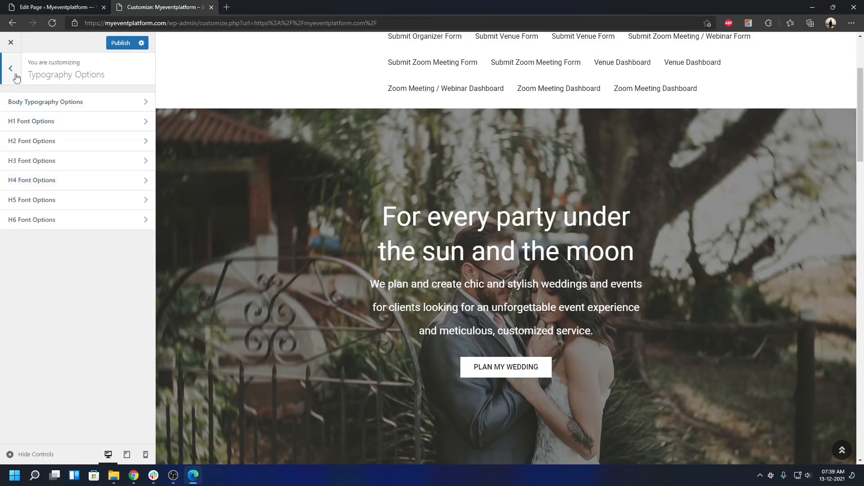
Look through the Colors, Header Image and Background Image settings in turn.
{"action": "left_click", "coordinate": [10, 69]}
{"action": "left_click", "coordinate": [33, 196]}
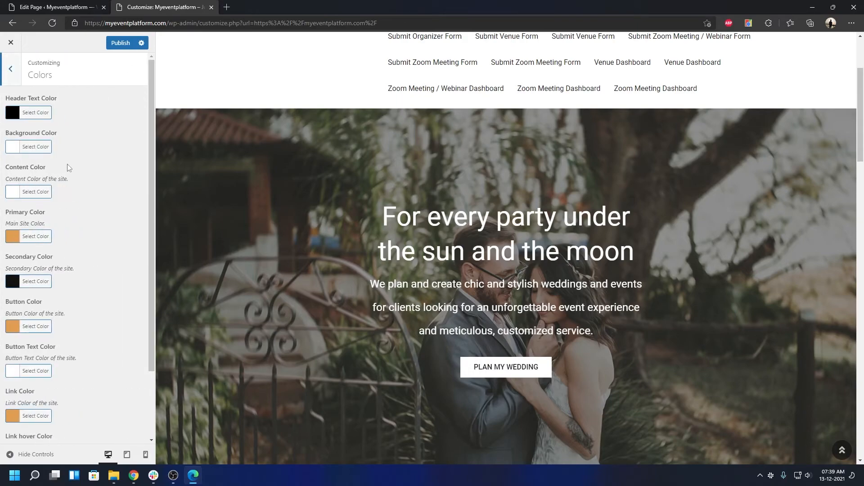
{"action": "scroll", "coordinate": [72, 169], "scroll_direction": "down", "scroll_amount": 3}
{"action": "scroll", "coordinate": [65, 255], "scroll_direction": "up", "scroll_amount": 3}
{"action": "left_click", "coordinate": [11, 69]}
{"action": "left_click", "coordinate": [54, 225]}
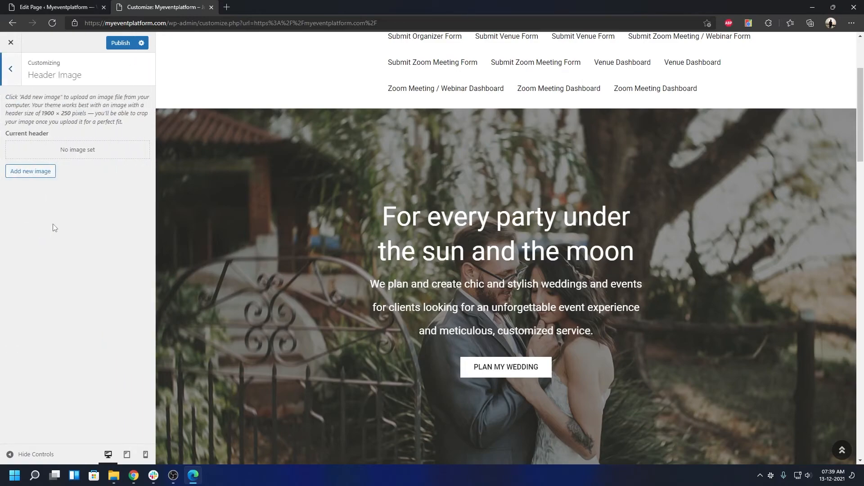
{"action": "left_click", "coordinate": [17, 70]}
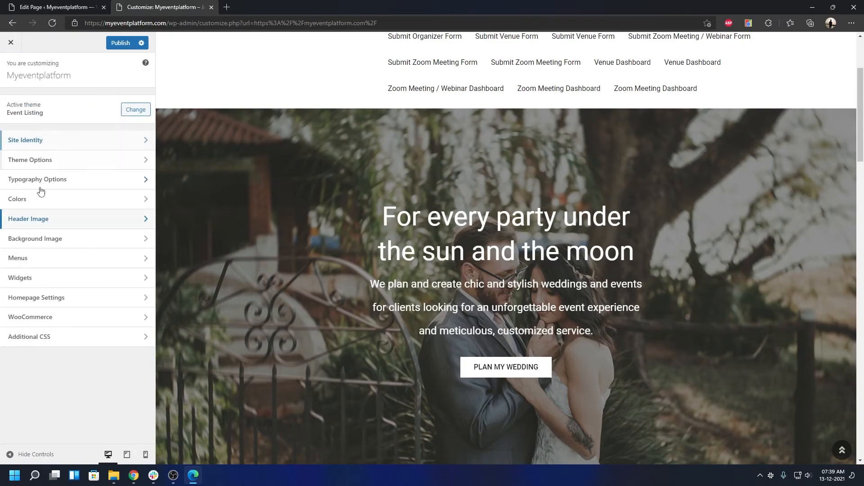
{"action": "left_click", "coordinate": [38, 239]}
{"action": "left_click", "coordinate": [10, 69]}
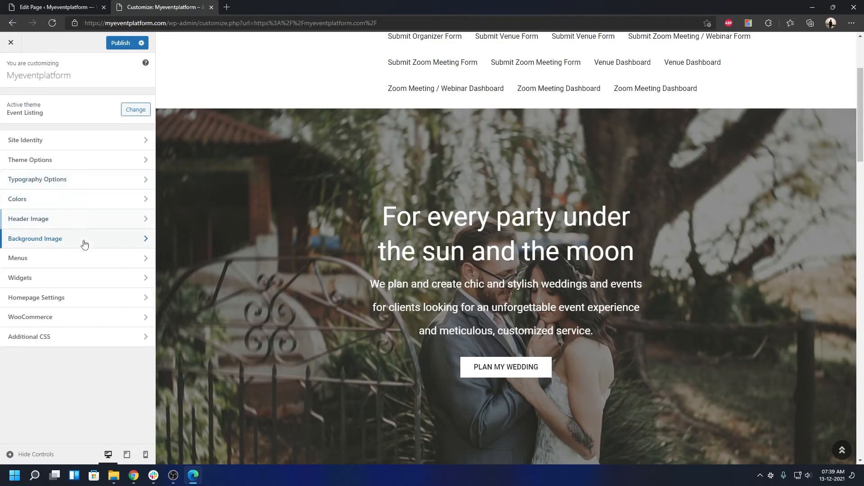
Review the Menus section's display locations, then return to the main Customizer sections.
{"action": "left_click", "coordinate": [67, 258]}
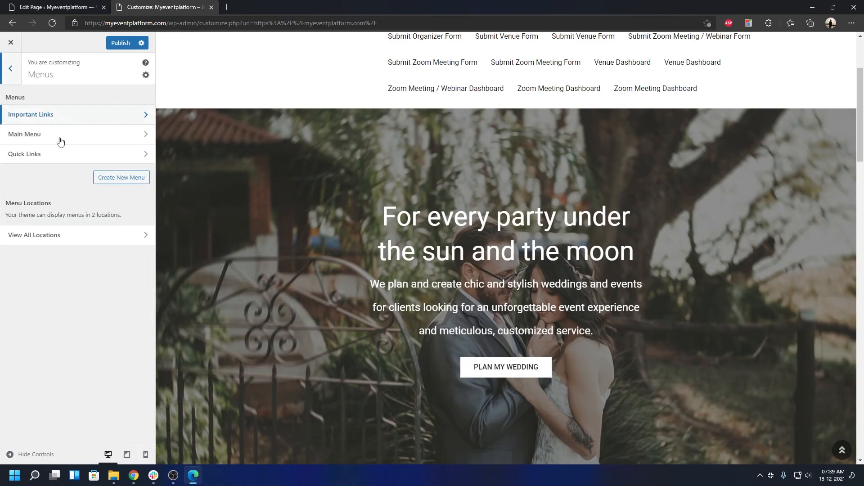
{"action": "left_click", "coordinate": [50, 234]}
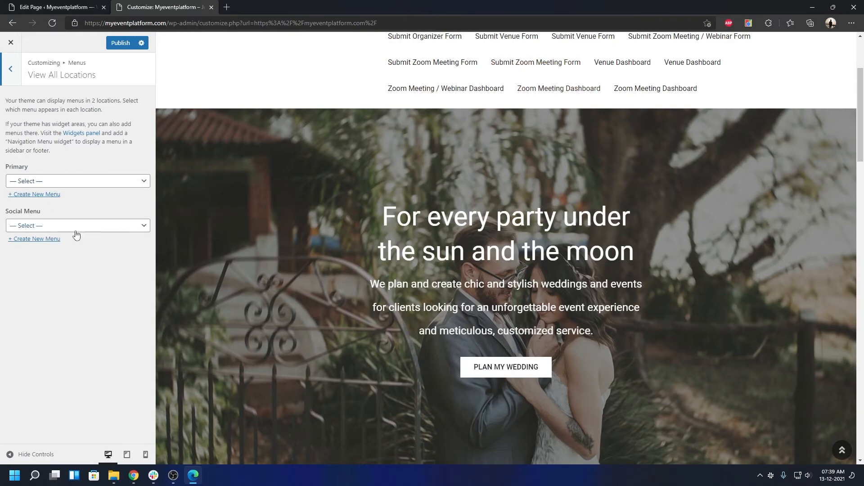
{"action": "scroll", "coordinate": [746, 185], "scroll_direction": "up", "scroll_amount": 1}
{"action": "scroll", "coordinate": [746, 185], "scroll_direction": "up", "scroll_amount": 3}
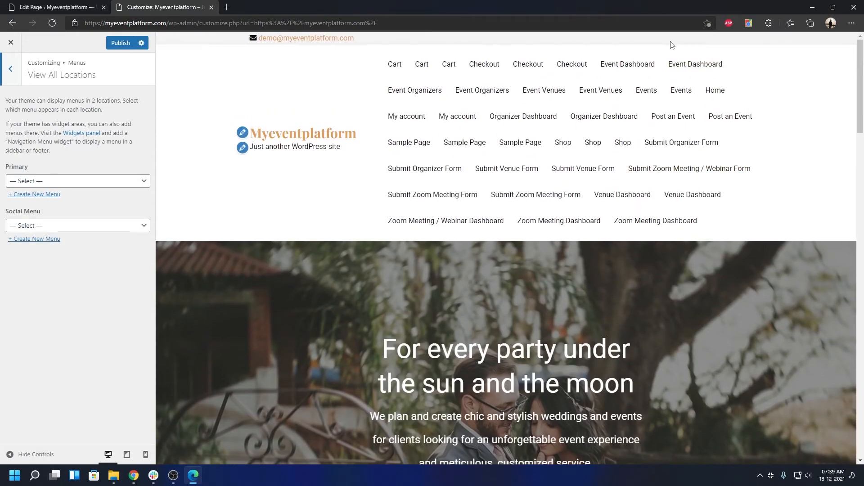
{"action": "scroll", "coordinate": [677, 245], "scroll_direction": "down", "scroll_amount": 20}
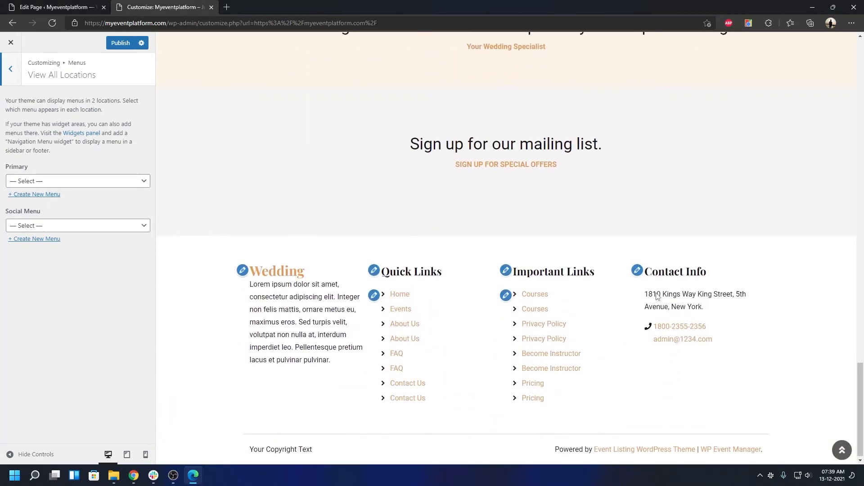
{"action": "left_click", "coordinate": [8, 80]}
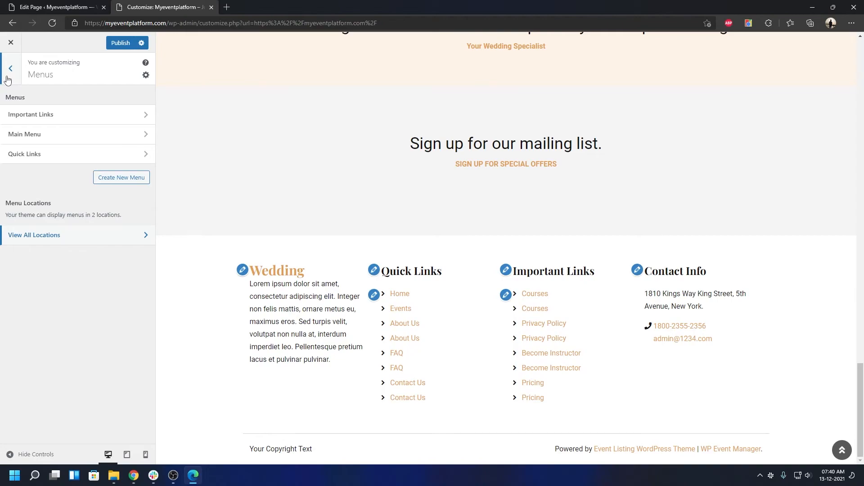
{"action": "left_click", "coordinate": [8, 79]}
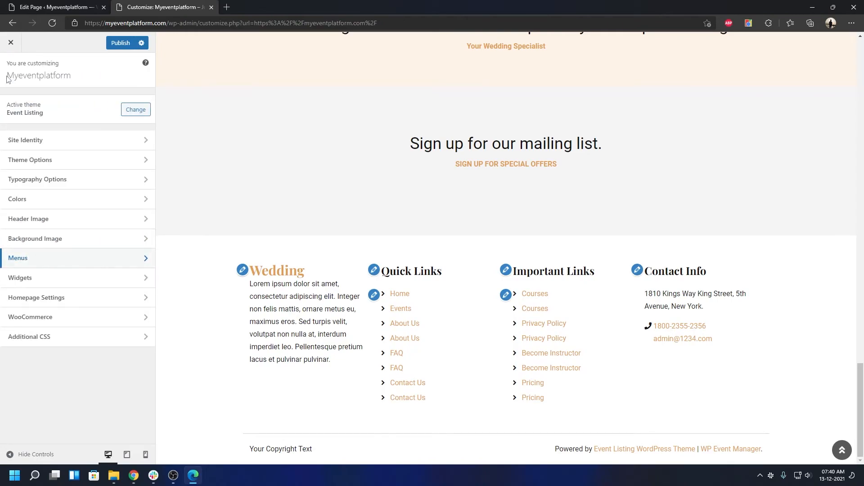
Look at the Widgets and Homepage Settings sections.
{"action": "left_click", "coordinate": [27, 278]}
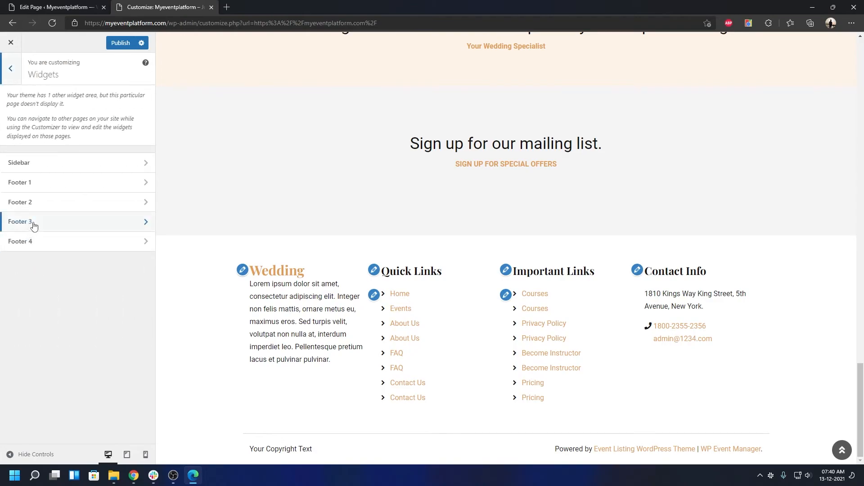
{"action": "left_click", "coordinate": [16, 83]}
{"action": "left_click", "coordinate": [41, 296]}
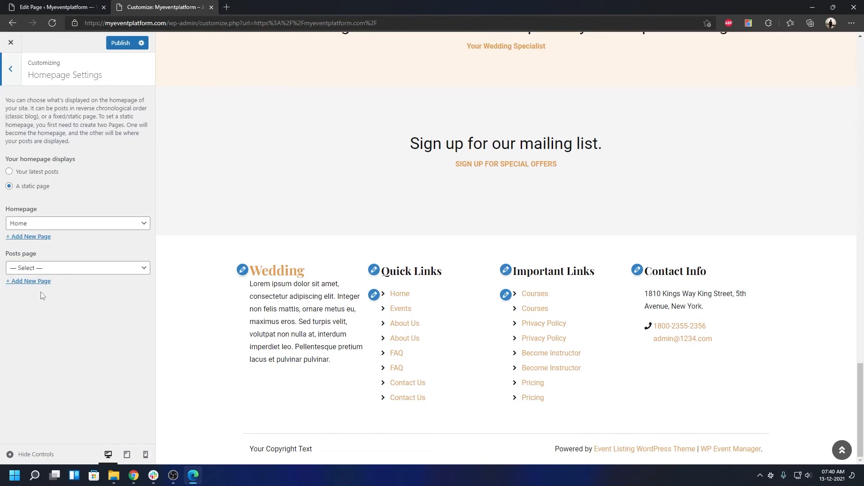
{"action": "left_click", "coordinate": [13, 72]}
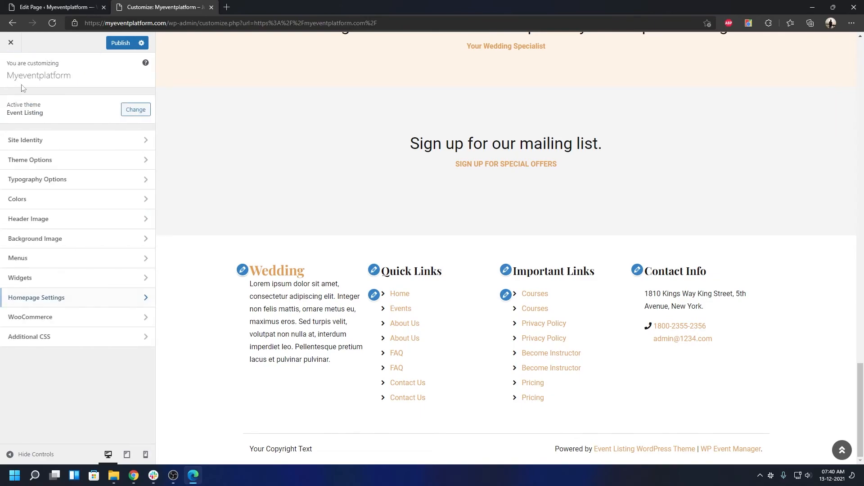
Browse WooCommerce Store Notice, Product Catalog, Product Images and Checkout, leaving the Checkout page previewed.
{"action": "left_click", "coordinate": [60, 315]}
{"action": "left_click", "coordinate": [41, 102]}
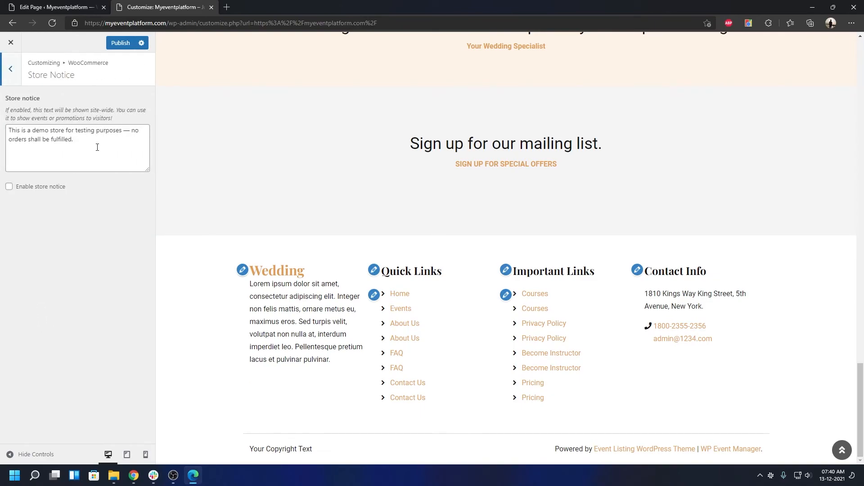
{"action": "left_click", "coordinate": [16, 72]}
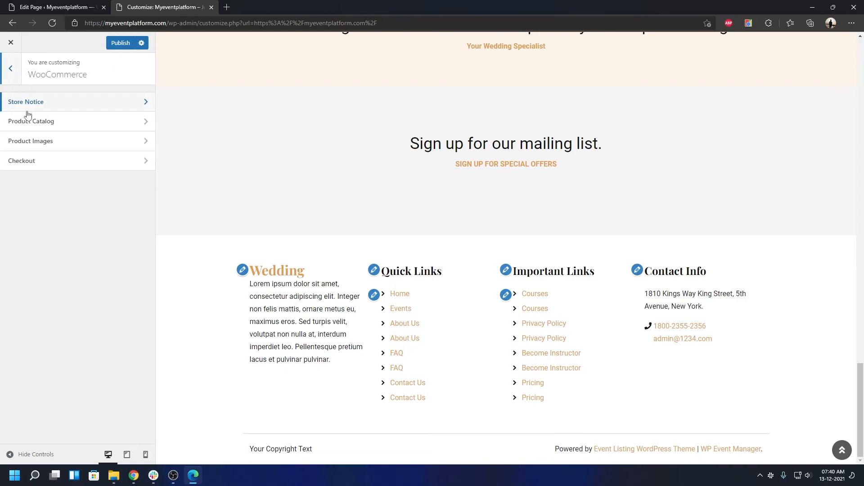
{"action": "left_click", "coordinate": [42, 120]}
{"action": "left_click", "coordinate": [14, 70]}
{"action": "left_click", "coordinate": [40, 141]}
{"action": "left_click", "coordinate": [10, 68]}
{"action": "left_click", "coordinate": [43, 162]}
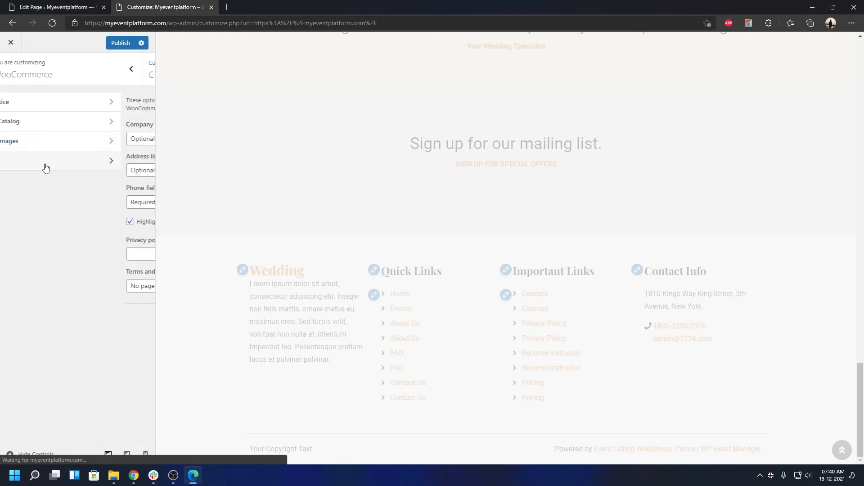
{"action": "left_click", "coordinate": [14, 82]}
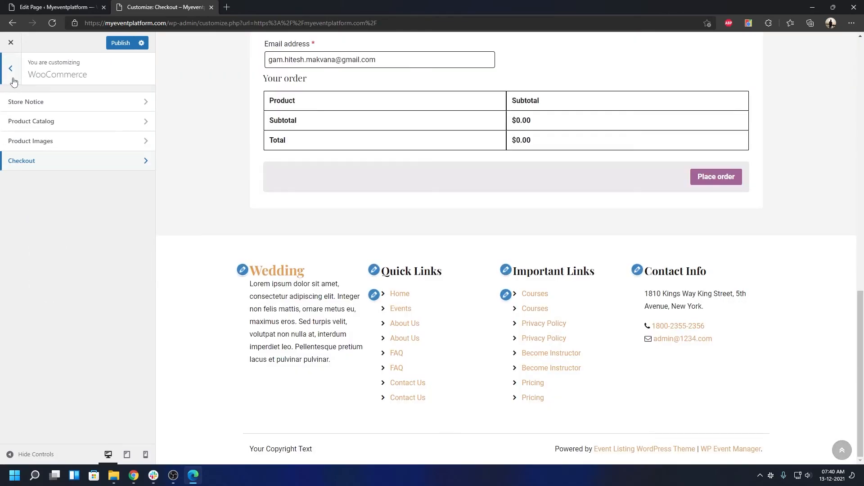
{"action": "scroll", "coordinate": [353, 275], "scroll_direction": "up", "scroll_amount": 9}
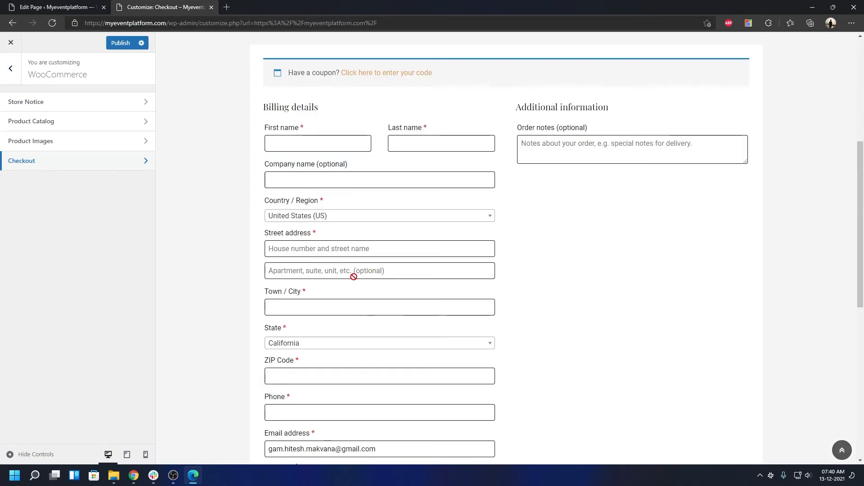
{"action": "scroll", "coordinate": [411, 282], "scroll_direction": "up", "scroll_amount": 6}
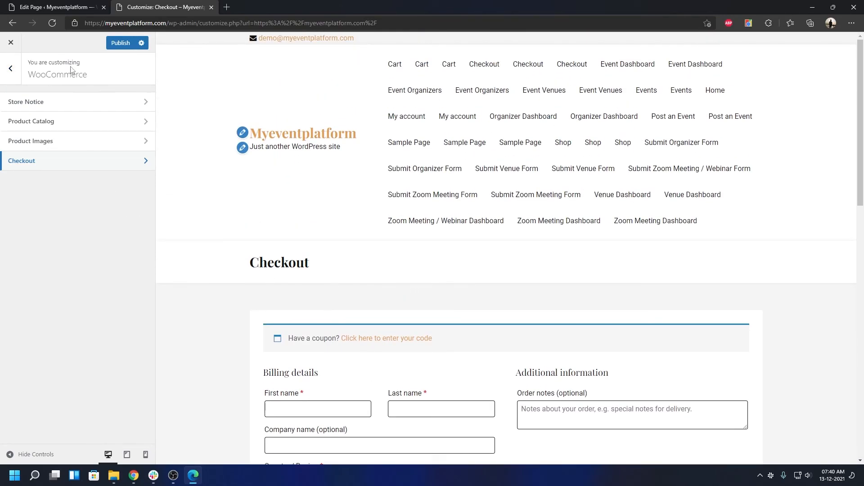
{"action": "left_click", "coordinate": [11, 69]}
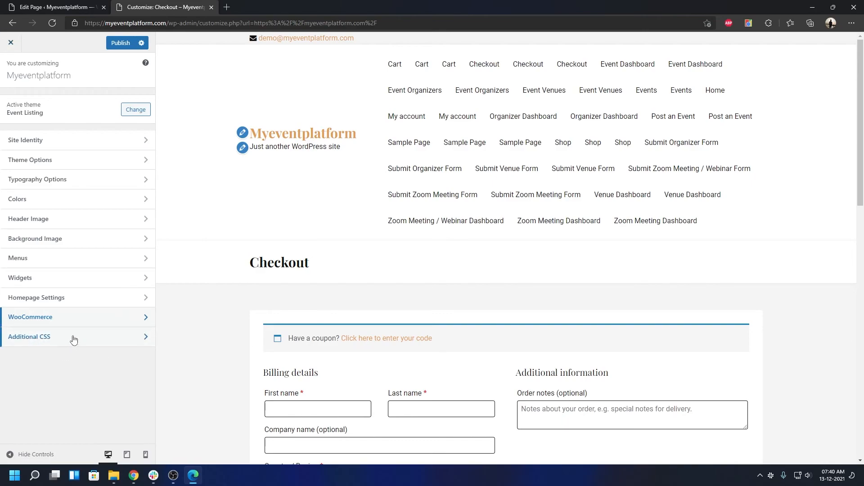
Exit the Customizer discarding unsaved changes and scroll the live Myeventplatform homepage to its planners section.
{"action": "left_click", "coordinate": [12, 43]}
{"action": "left_click", "coordinate": [471, 81]}
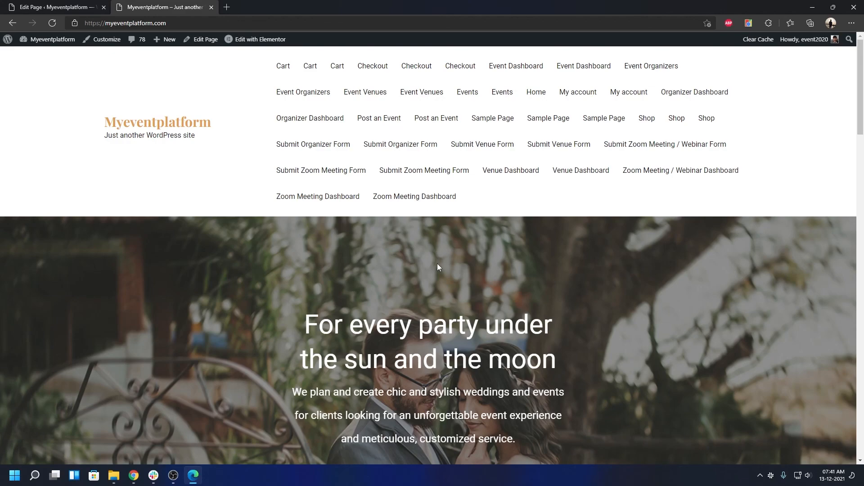
{"action": "scroll", "coordinate": [438, 266], "scroll_direction": "down", "scroll_amount": 10}
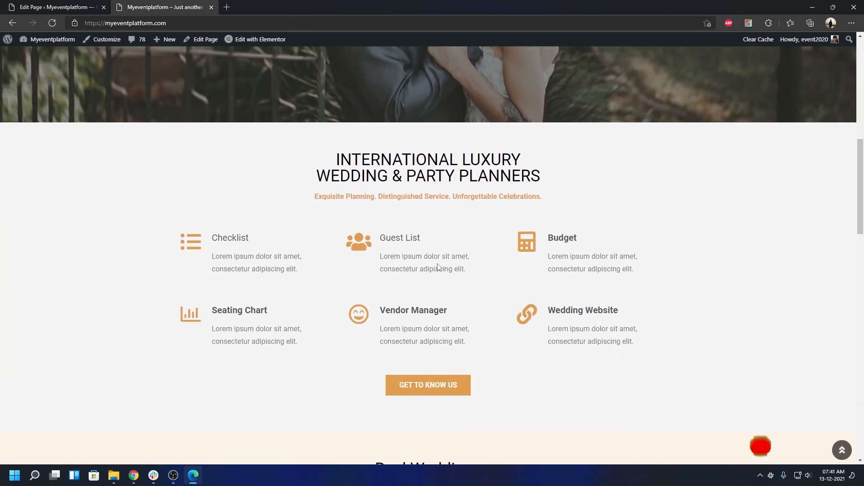